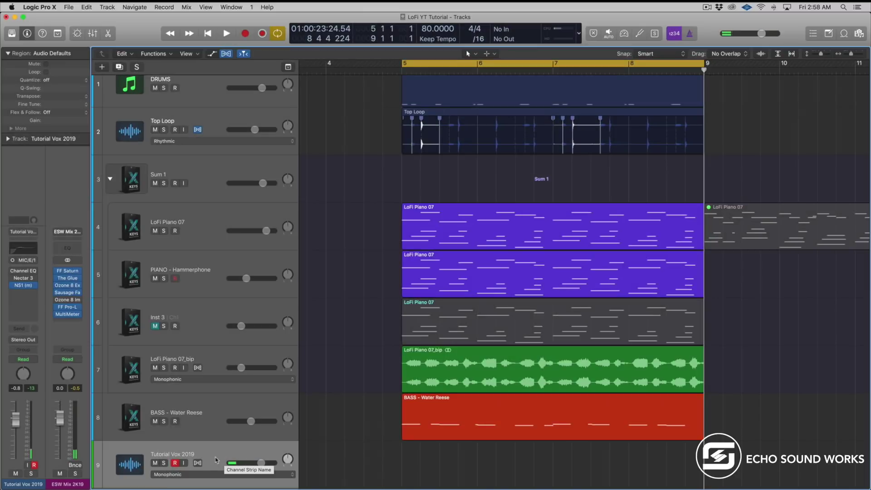
Step: Audition the bars 5–9 loop, then select both LoFi Piano 07 regions
key("space")
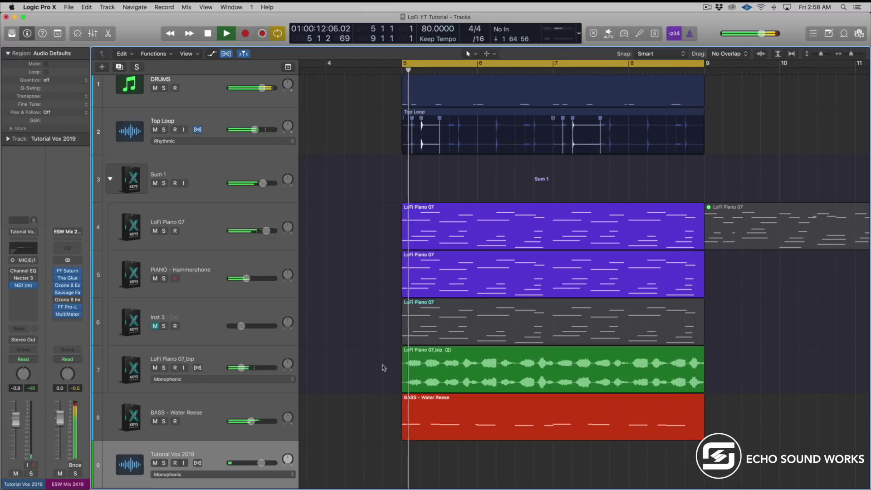
key("space")
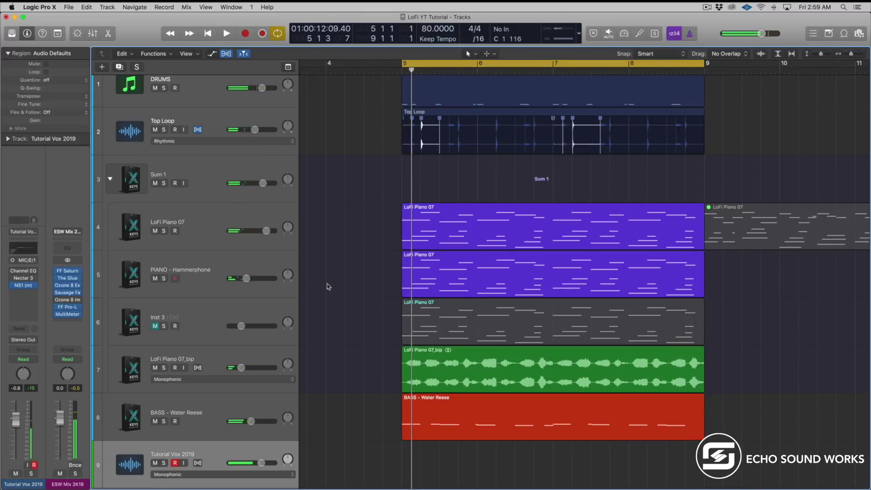
left_click(437, 227)
left_click_drag(390, 229, 440, 272)
Step: Check the ANA 2 synth on LoFi Piano 07 and the Serum synth on PIANO - Hammerphone while playing
left_click(216, 227)
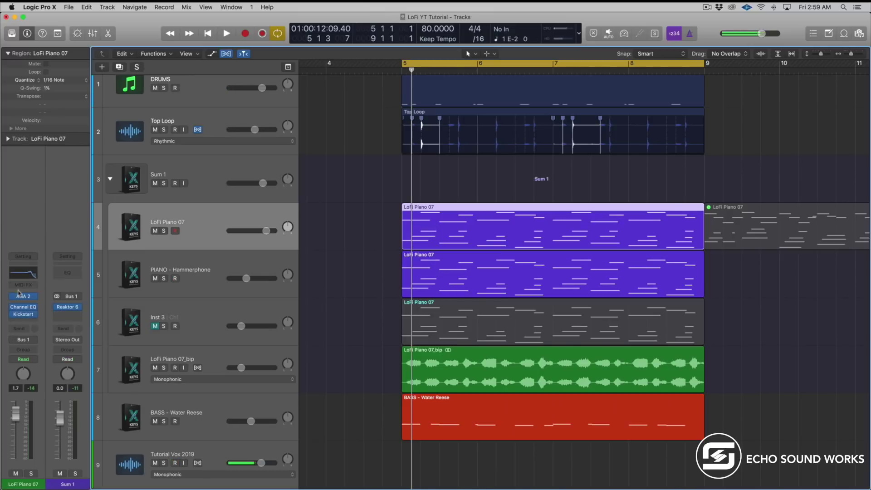
key("v")
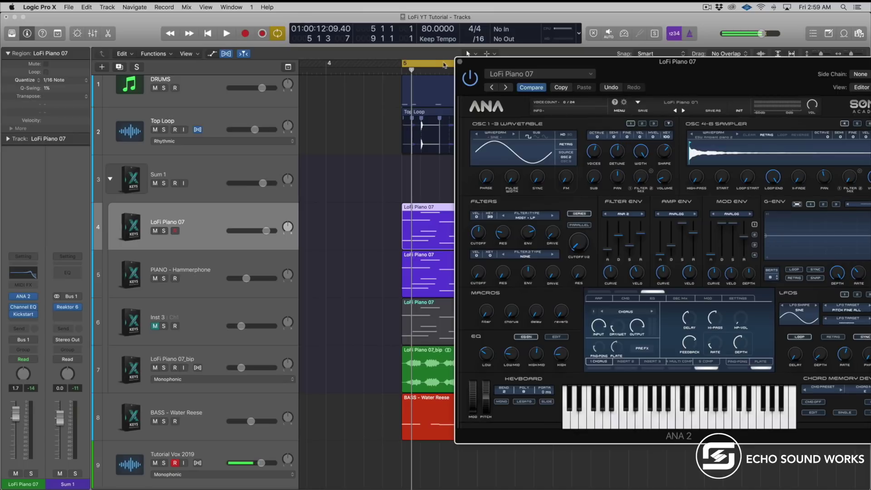
left_click(460, 61)
left_click(220, 276)
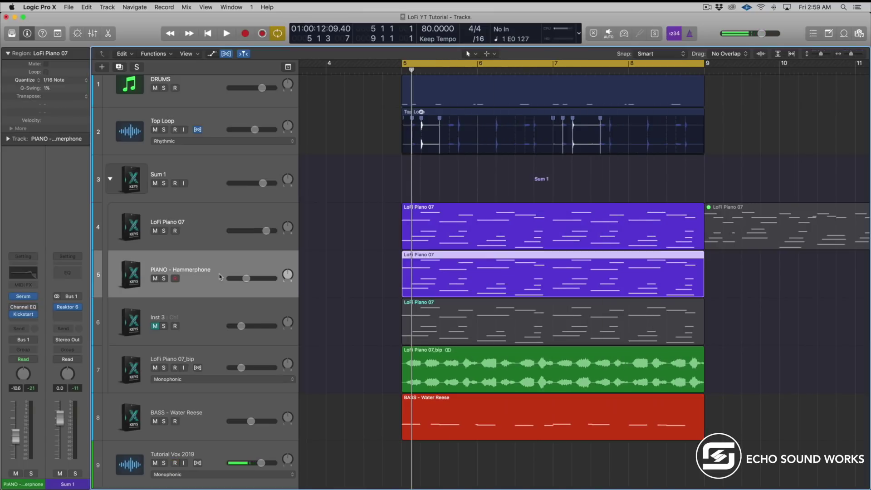
key("v")
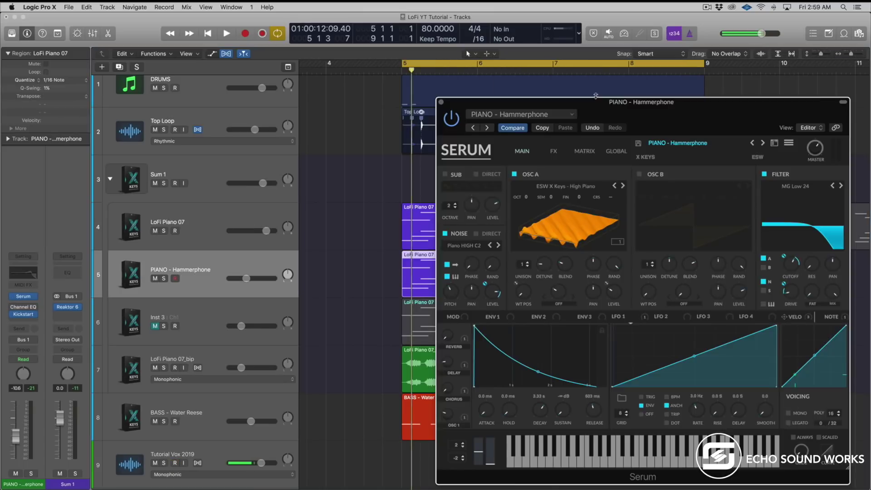
key("space")
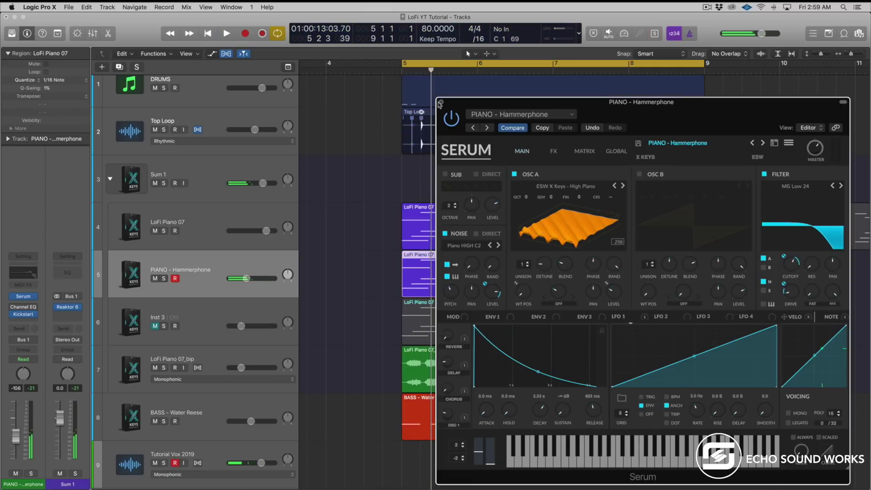
left_click(440, 103)
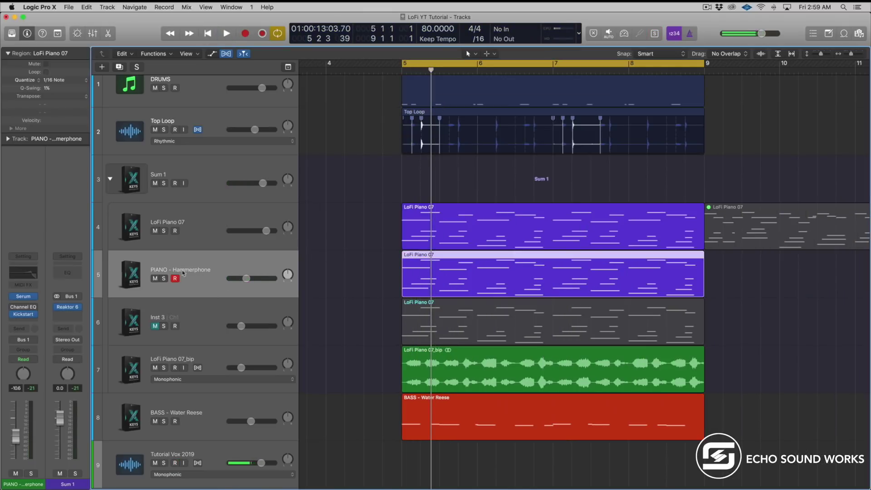
Step: Mute the PIANO - Hammerphone track and select the LoFi Piano 07 region alone around bars 5–9
left_click(155, 278)
left_click(432, 221)
key("super+Left")
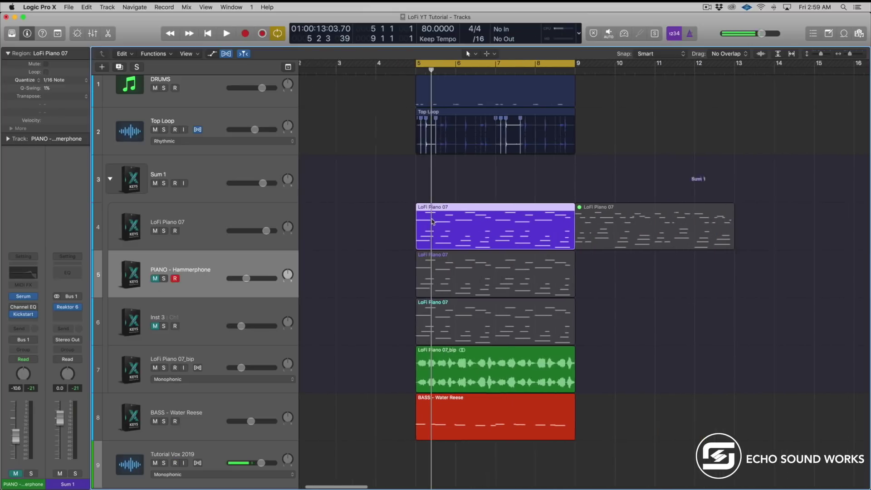
key("super+Right")
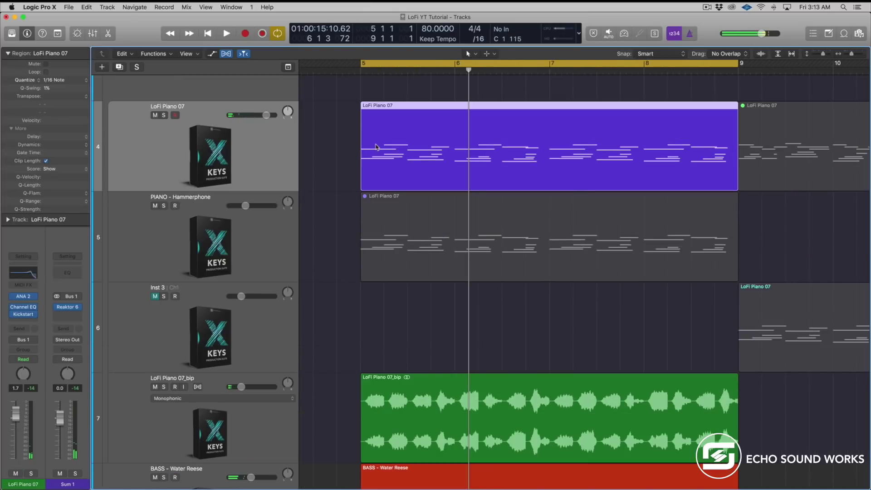
Step: Open the LoFi Piano 07 region in the Piano Roll and select, then deselect, all 42 notes
double_click(376, 146)
left_click(463, 251)
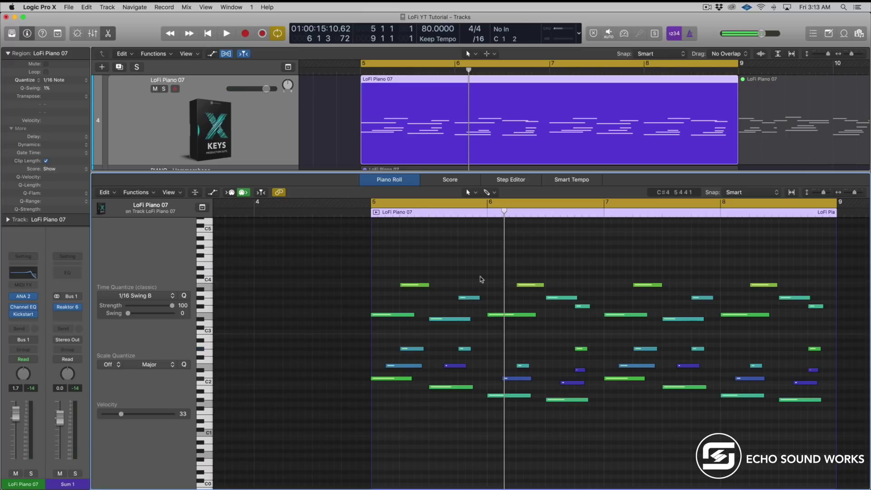
key("super+a")
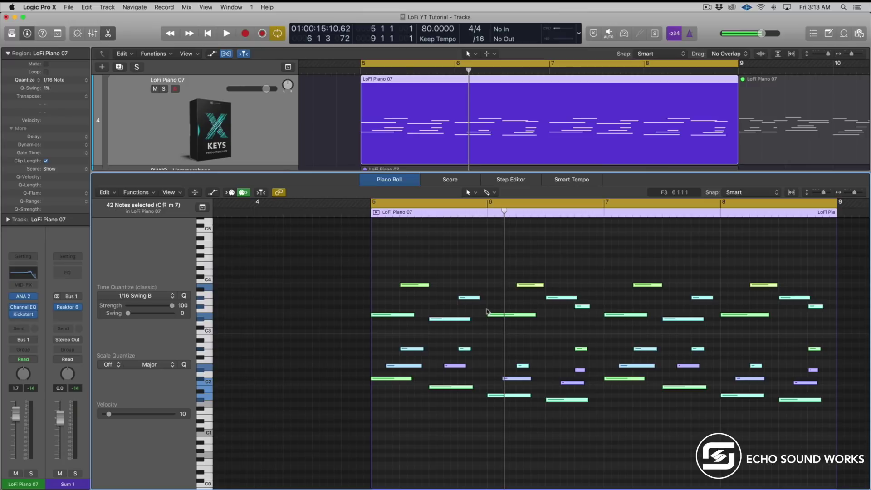
left_click(559, 277)
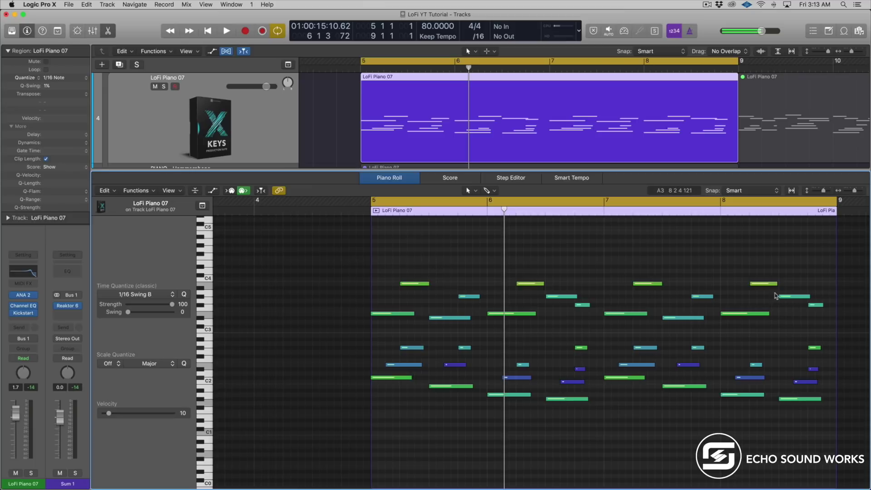
Step: Place the playhead at bar 8 beat 4 in the Piano Roll
left_click(817, 213)
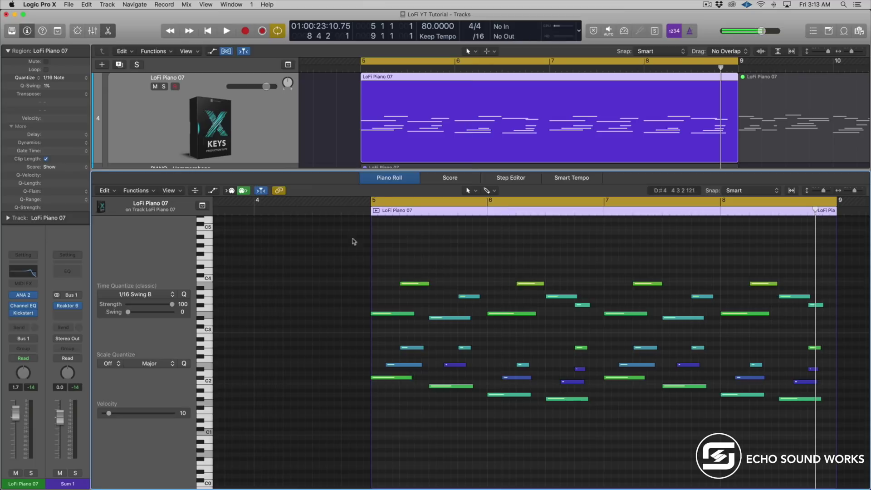
left_click(822, 212)
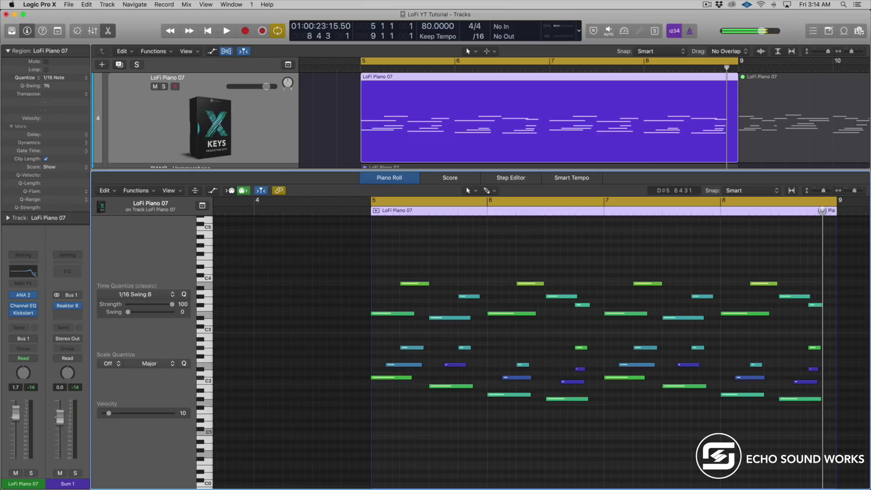
scroll(825, 318, "down", 2)
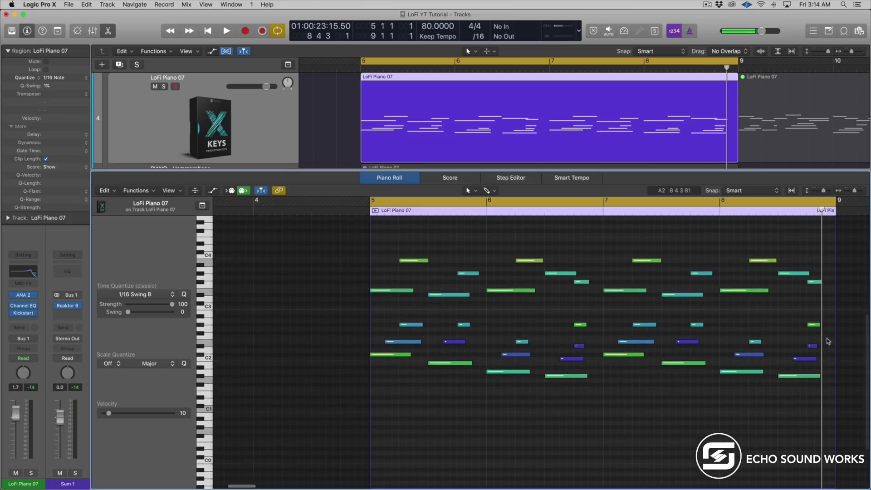
Step: Stretch the final chord's five notes, including C3, to the region end at bar 9, then select all 42 notes
left_click_drag(825, 391, 817, 283)
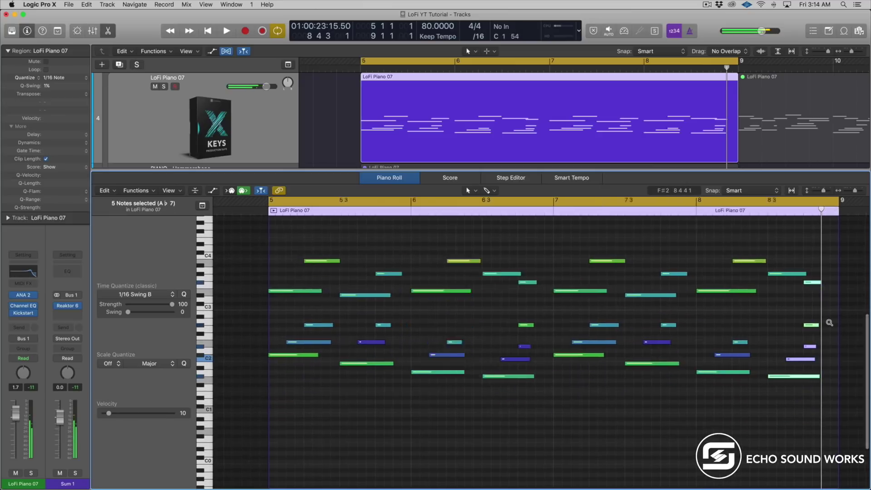
left_click(829, 322, "ctrl+alt")
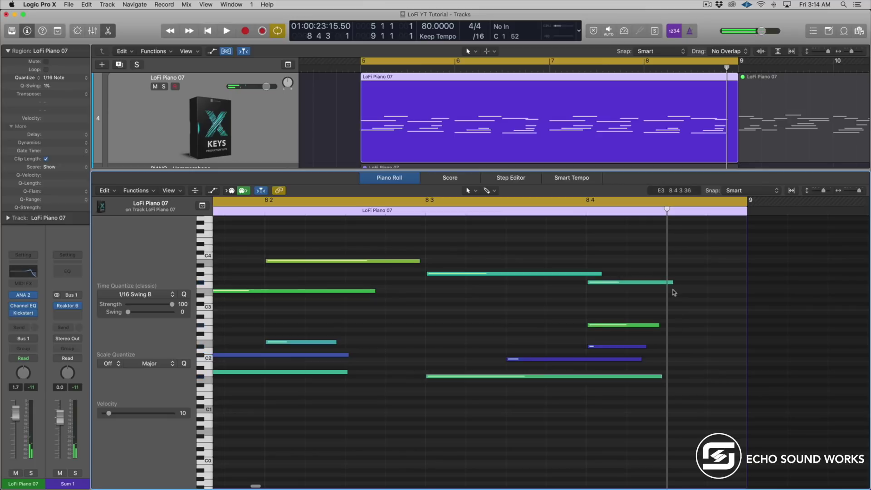
left_click_drag(672, 282, 746, 282)
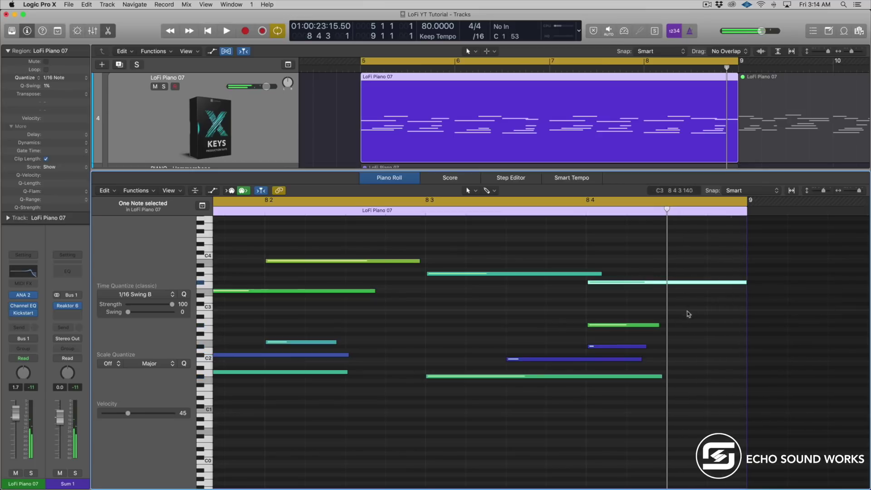
left_click_drag(688, 314, 746, 374)
left_click(726, 393)
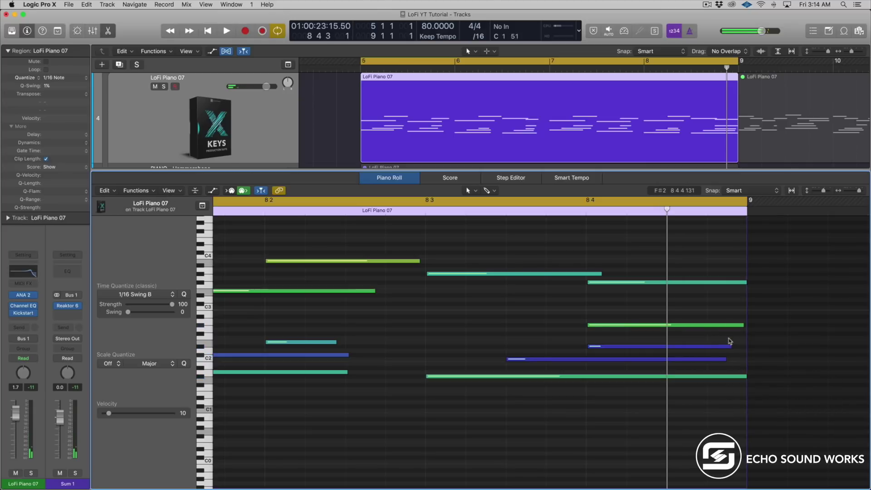
scroll(702, 330, "down", 1)
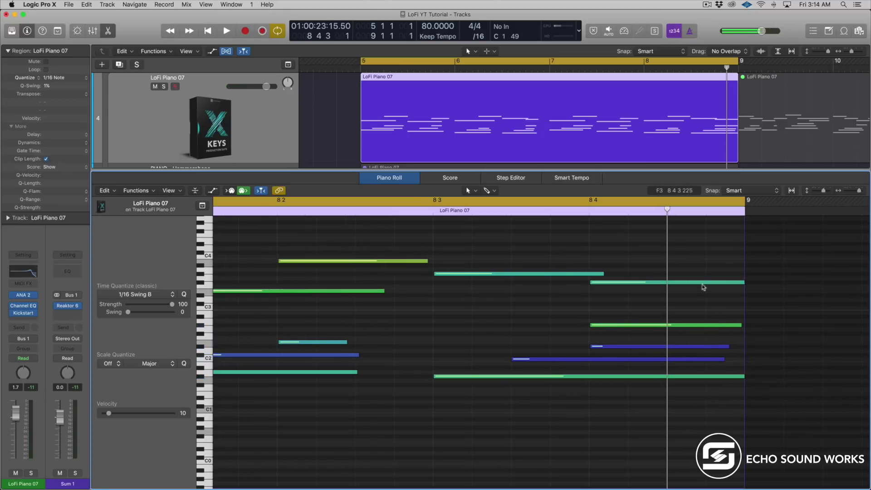
scroll(696, 288, "down", 5)
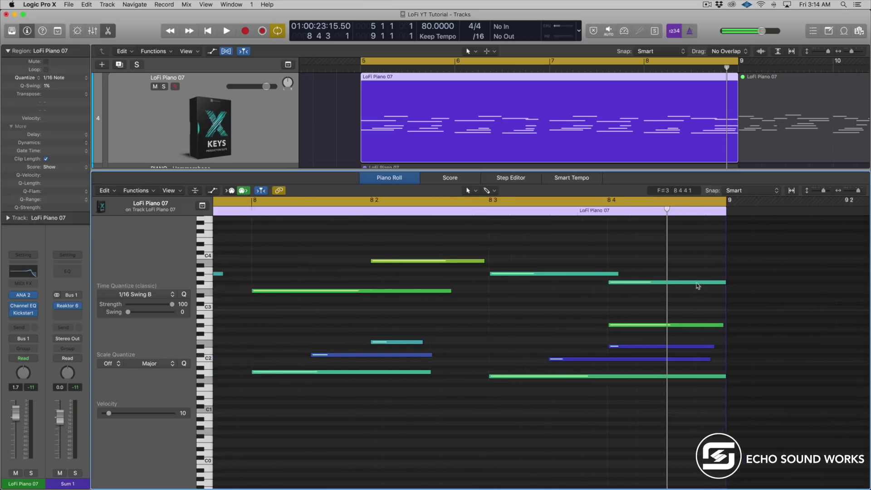
key("super+a")
key("z")
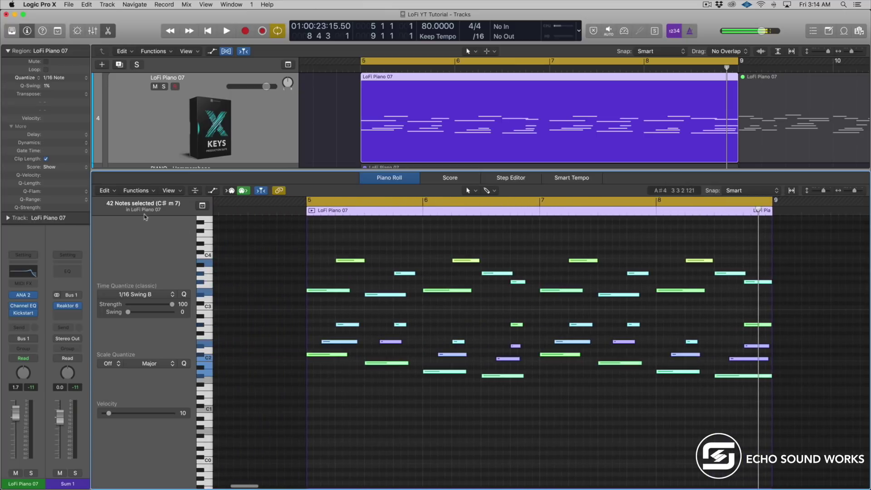
Step: Apply the Reverse Position transform to all 42 selected notes and close the Transform window
left_click(145, 193)
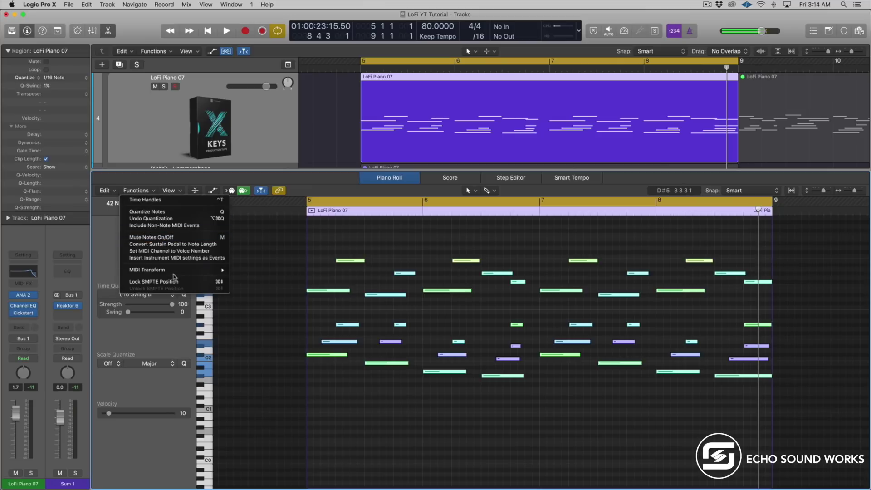
mouse_move(191, 270)
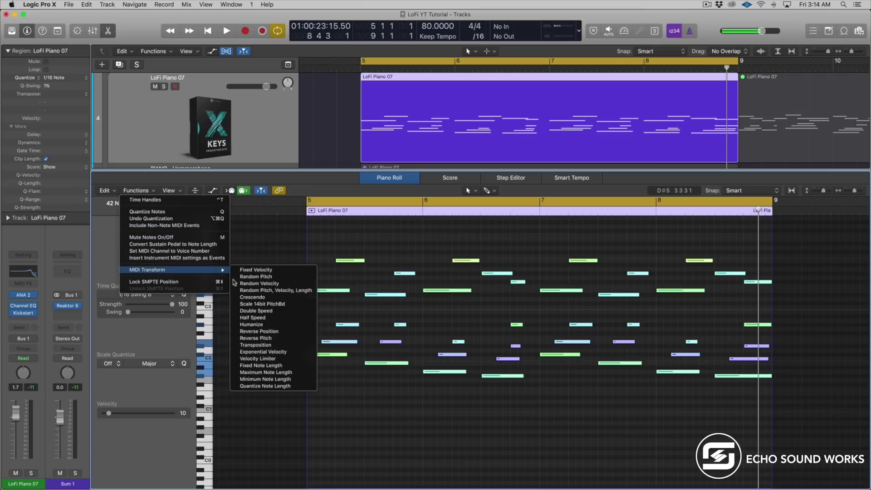
left_click(280, 333)
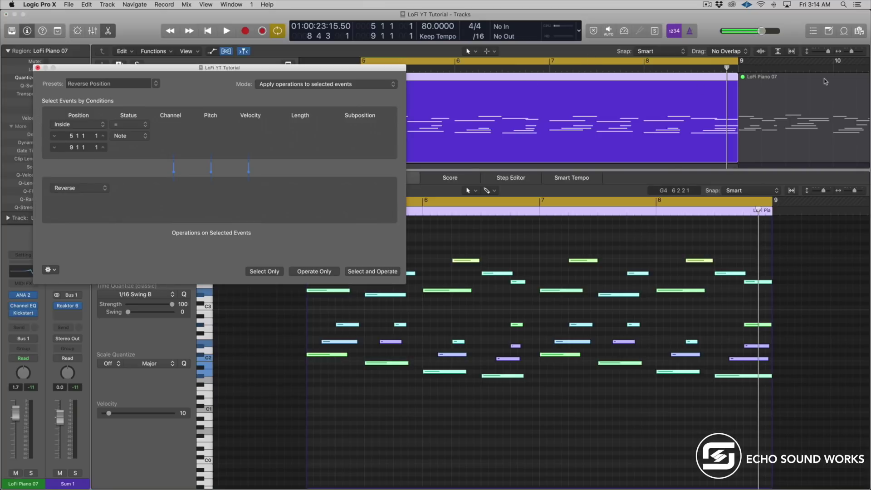
scroll(658, 82, "down", 1)
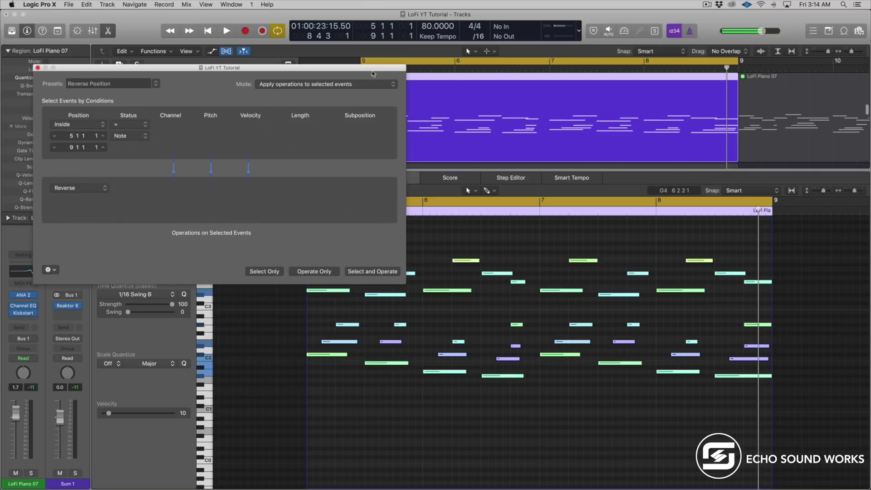
left_click_drag(372, 72, 354, 133)
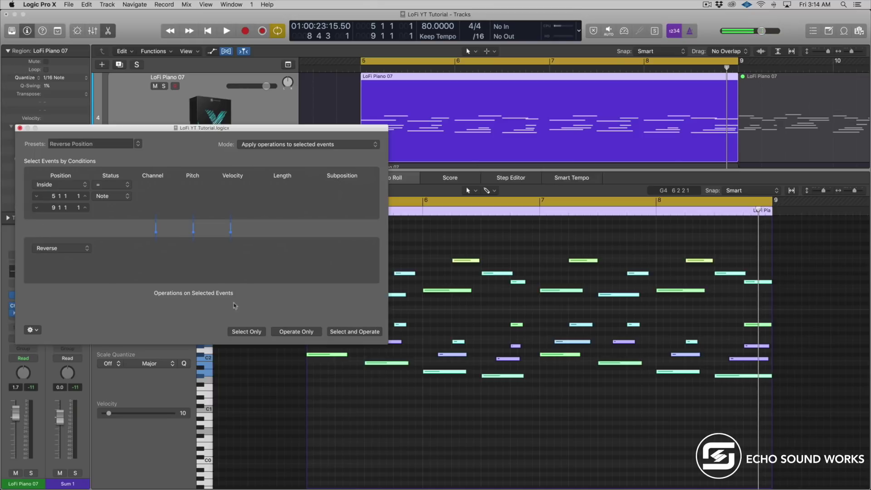
left_click(341, 332)
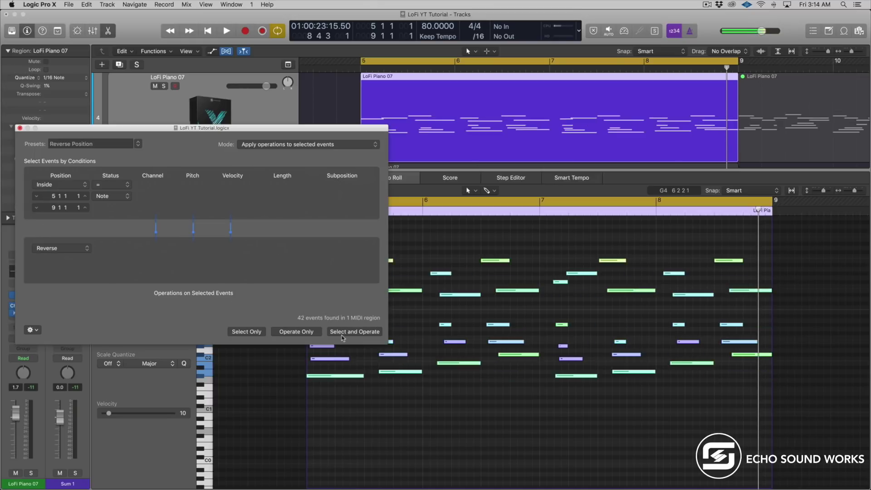
left_click(20, 129)
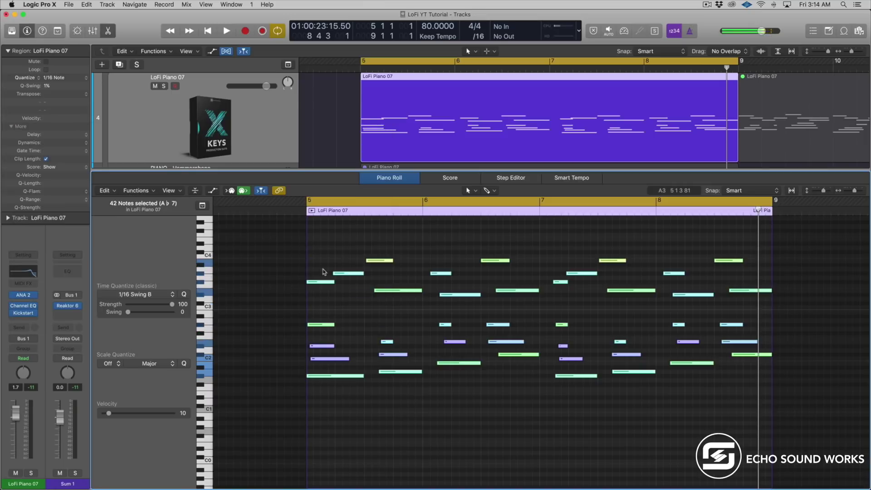
Step: Solo the piano region and listen to the reversed chord progression
key("ctrl+s")
key("space")
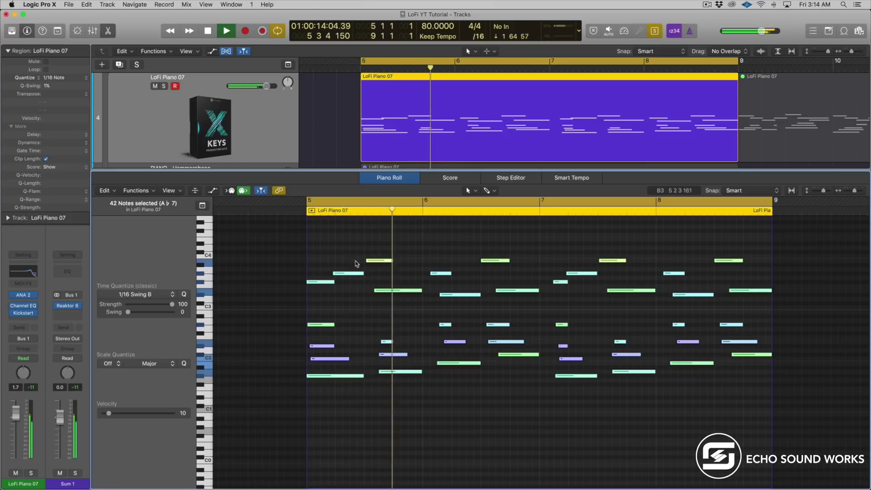
scroll(381, 277, "right", 1)
key("space")
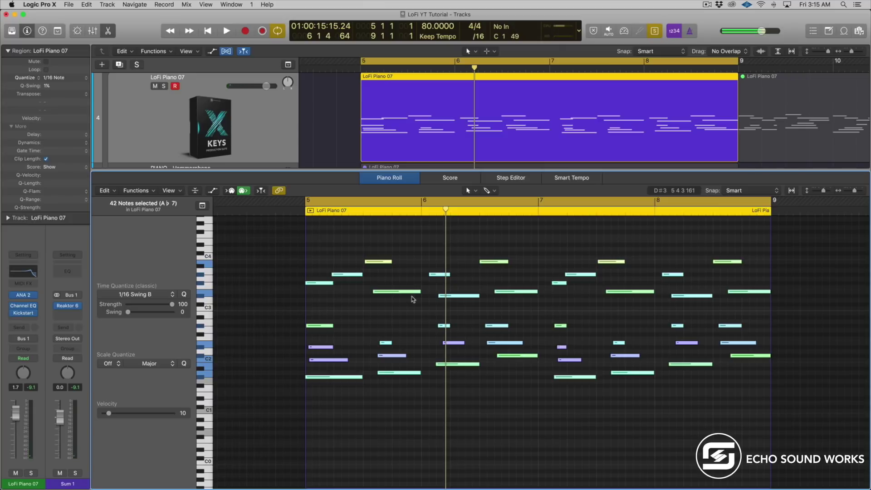
Step: Select the low bass notes and shift them slightly earlier to line up with the chords
left_click(436, 338)
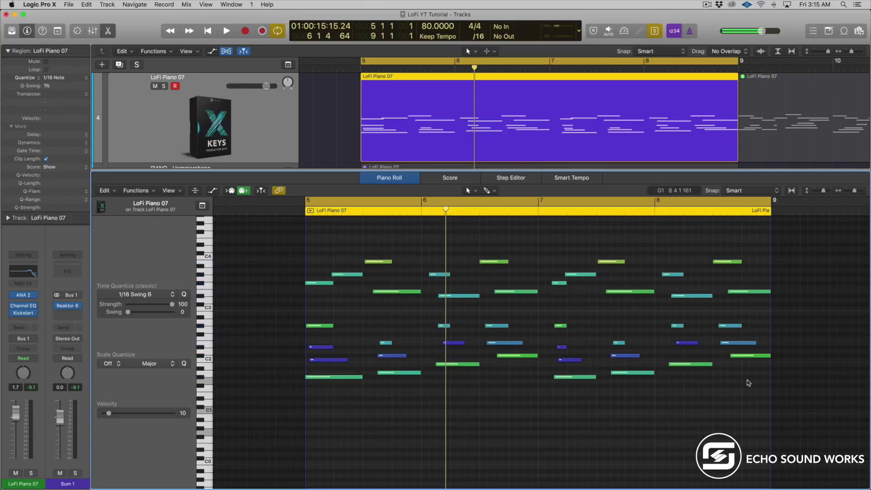
left_click_drag(748, 384, 386, 358)
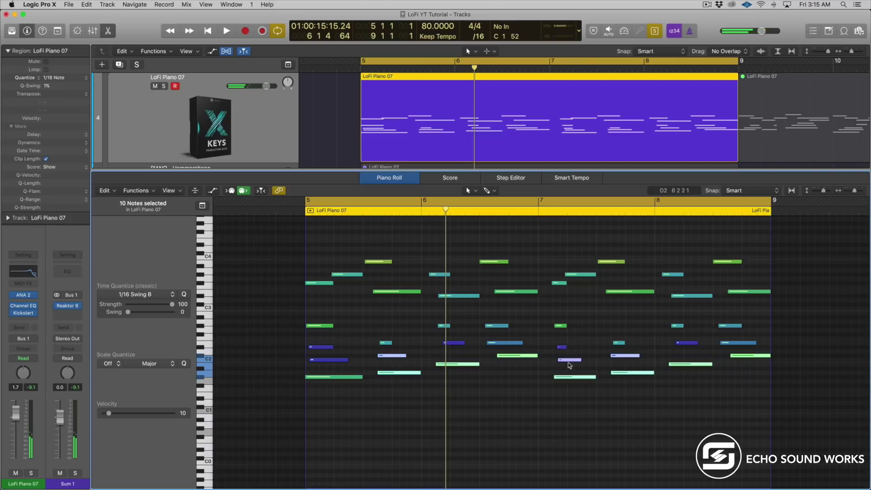
left_click(687, 343, "shift")
left_click(727, 344, "shift")
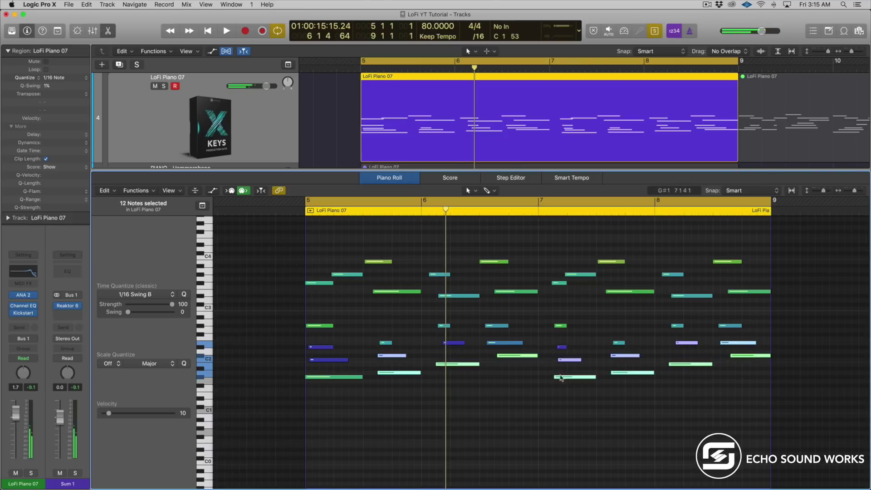
left_click_drag(412, 373, 397, 375)
left_click(445, 382)
Step: Nudge the C2 note near bar 7 earlier, trim the bass note near bar 8.5, and replay
left_click_drag(556, 361, 554, 362)
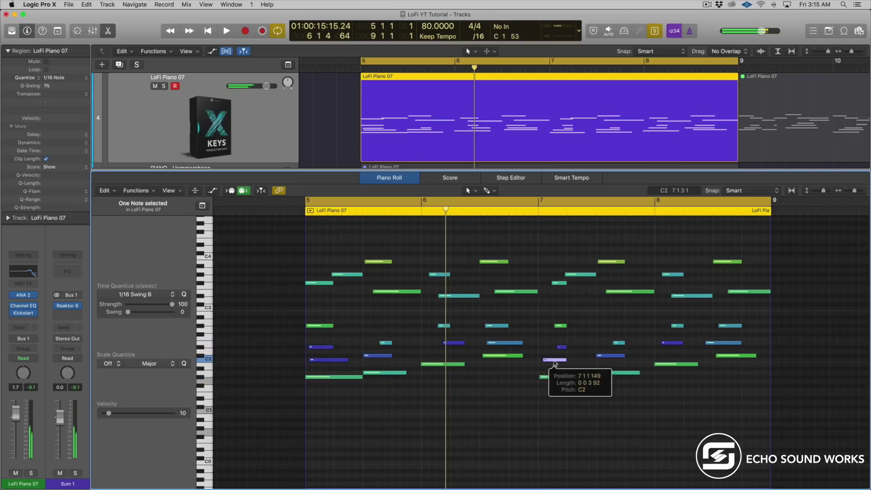
left_click_drag(708, 342, 714, 342)
key("space")
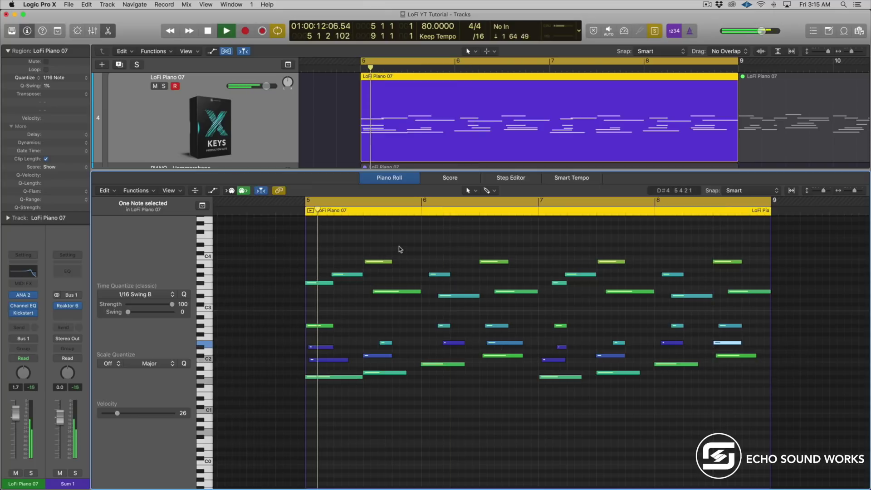
key("super+a")
key("space")
key("space")
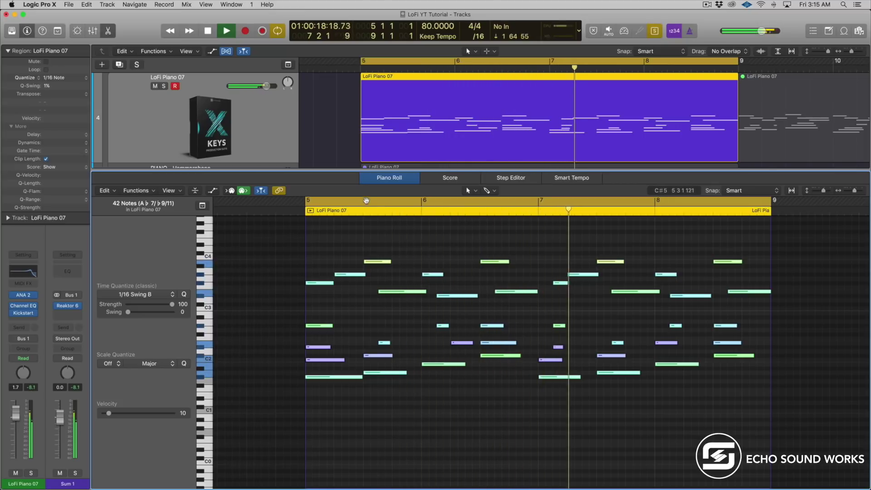
Step: Turn off Cycle, delete the six-note bar 5 chord, and move the remaining notes to start at bar 5
key("space")
key("c")
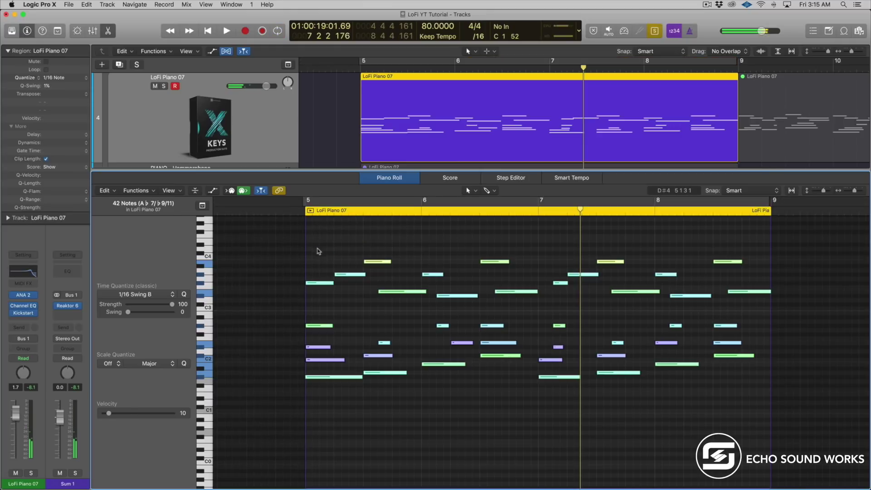
left_click_drag(317, 248, 353, 416)
key("Delete")
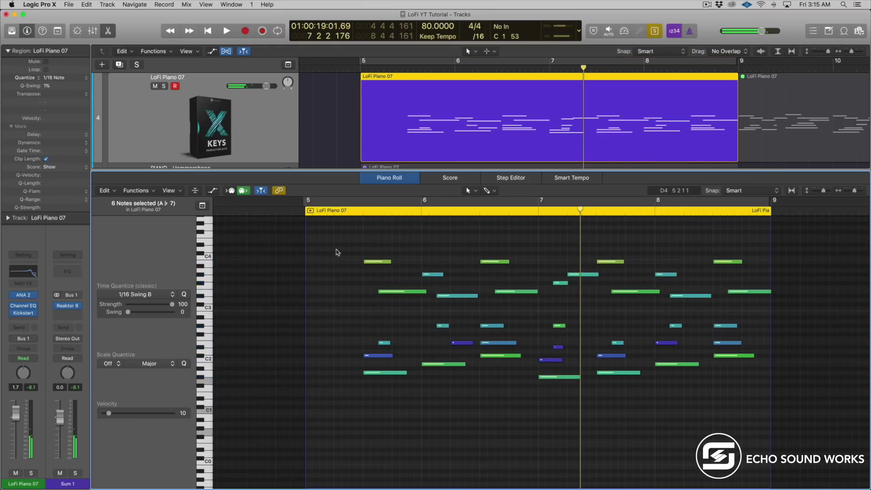
left_click_drag(336, 249, 761, 411)
left_click_drag(374, 376, 322, 381)
Step: Play the new progression, then place a six-note chord at the region's end after bar 8
key("shift+space")
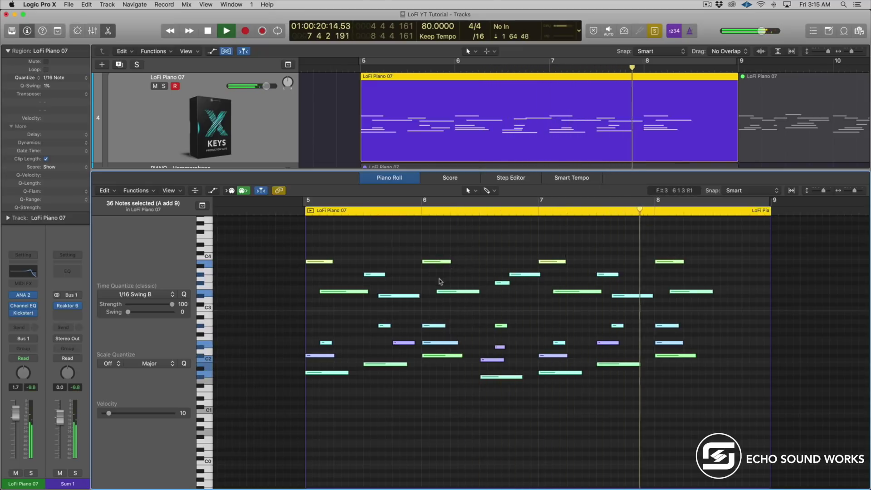
key("space")
left_click(437, 261)
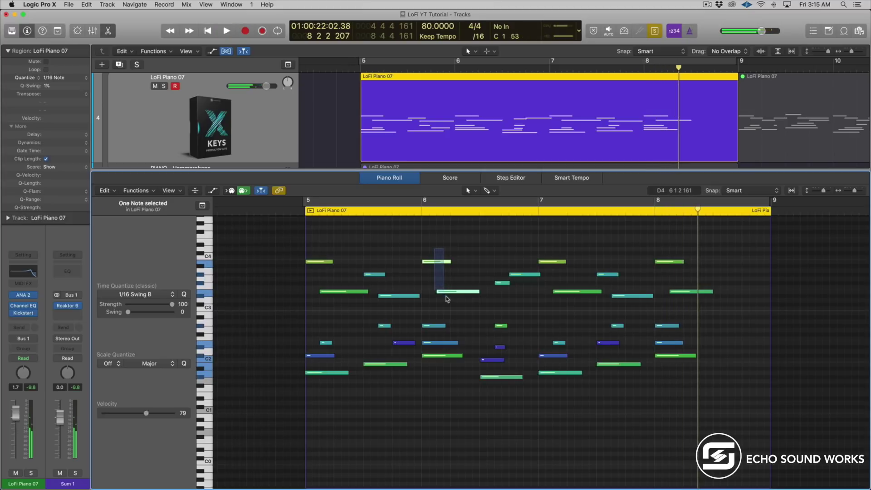
left_click_drag(519, 255, 710, 377)
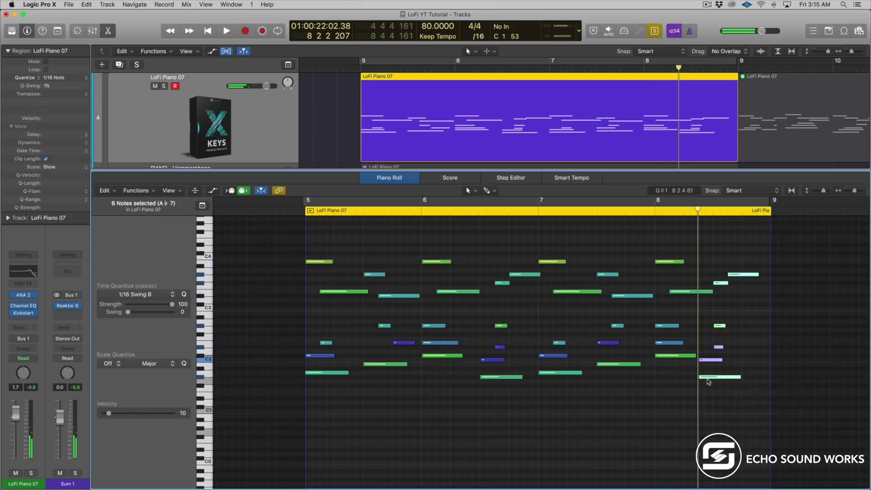
Step: Close the Piano Roll and turn off solo so all tracks play
key("x")
key("ctrl+m")
key("x")
key("ctrl+s")
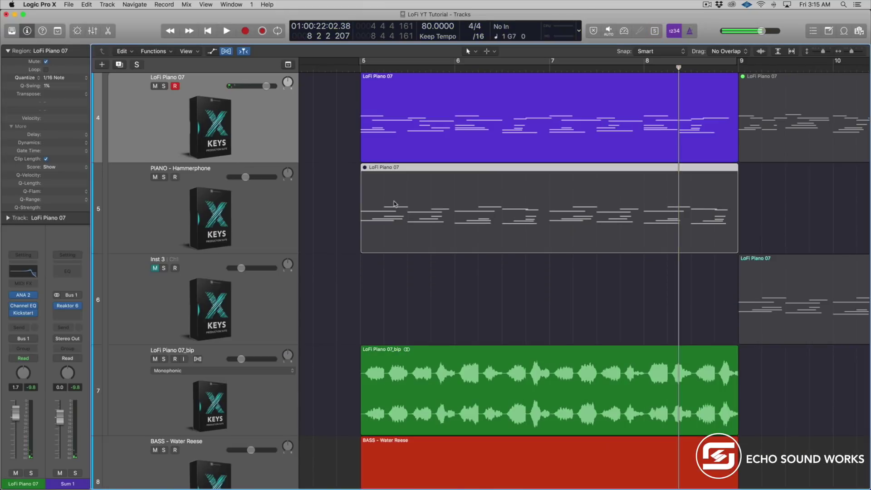
scroll(394, 205, "down", 5)
scroll(393, 206, "up", 2)
scroll(396, 206, "down", 3)
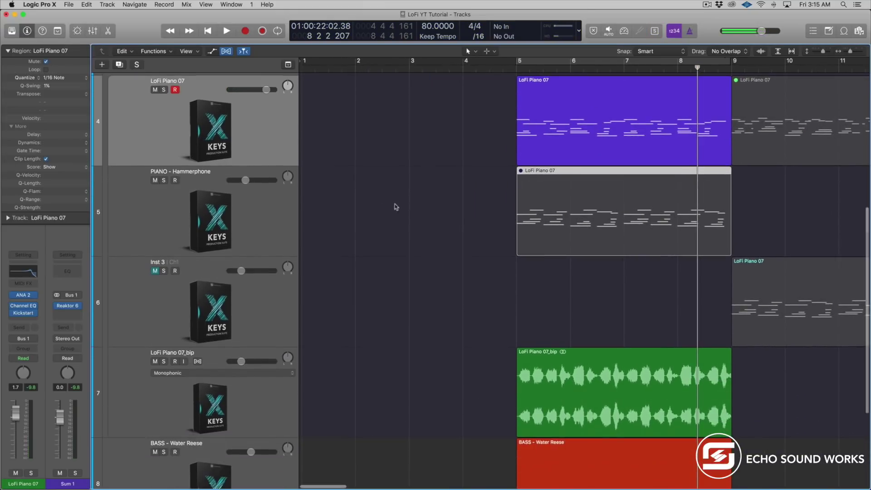
Step: Mute the LoFi Piano 07_bip audio region and the BASS - Water Reese region
right_click(509, 367)
left_click(538, 343)
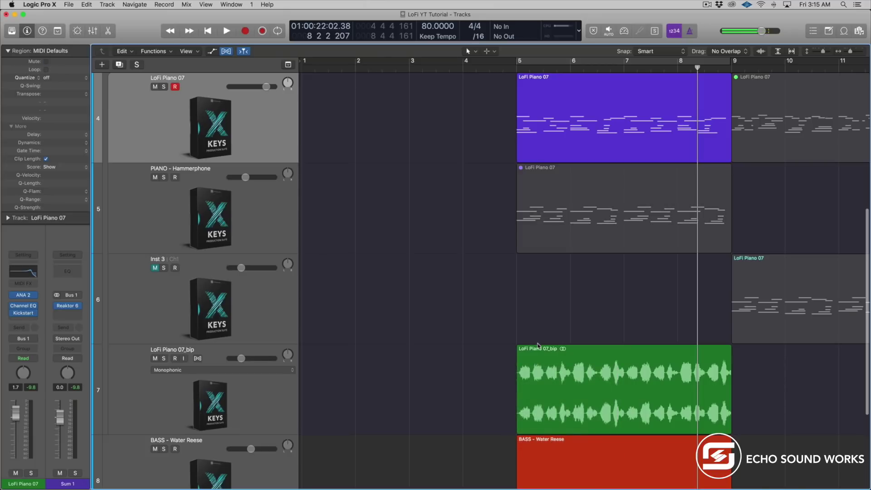
left_click(546, 355)
key("ctrl+m")
scroll(559, 358, "down", 2)
scroll(560, 358, "down", 1)
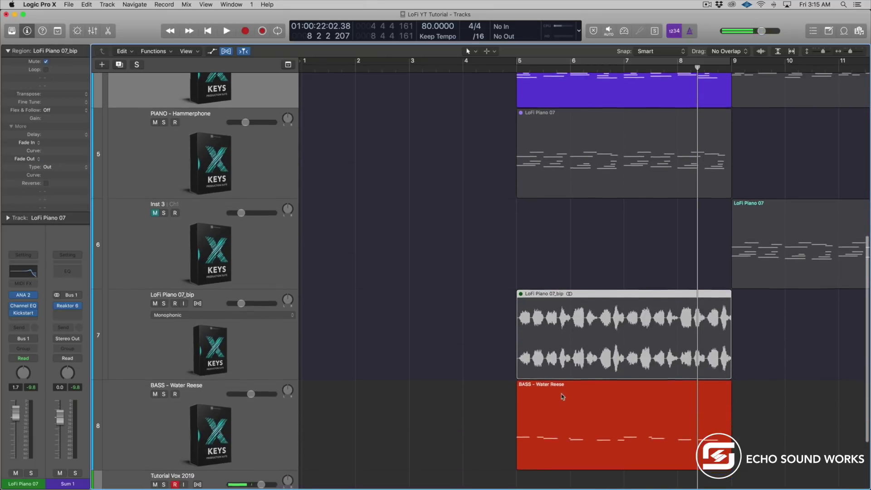
left_click(559, 390)
key("ctrl+m")
Step: Play from bar 5 and raise the LoFi Piano 07 track volume to +2.4 dB
key("shift+space")
scroll(250, 134, "up", 3)
scroll(251, 136, "up", 2)
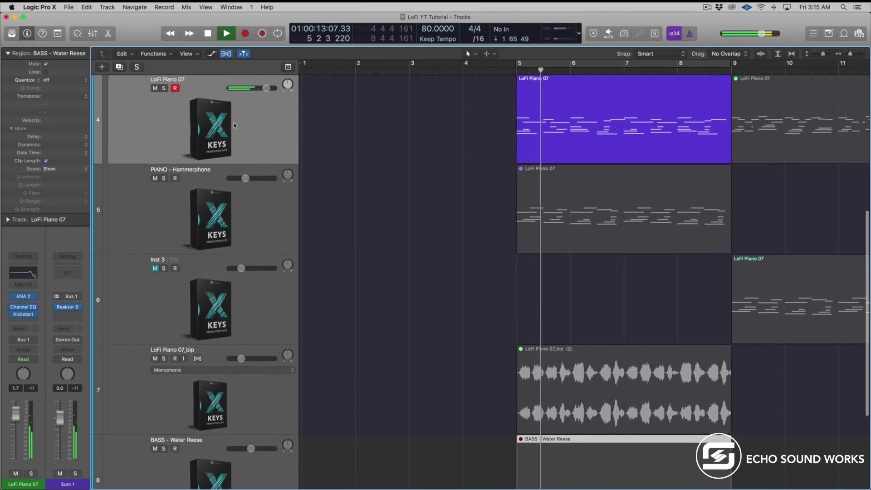
left_click_drag(266, 91, 268, 91)
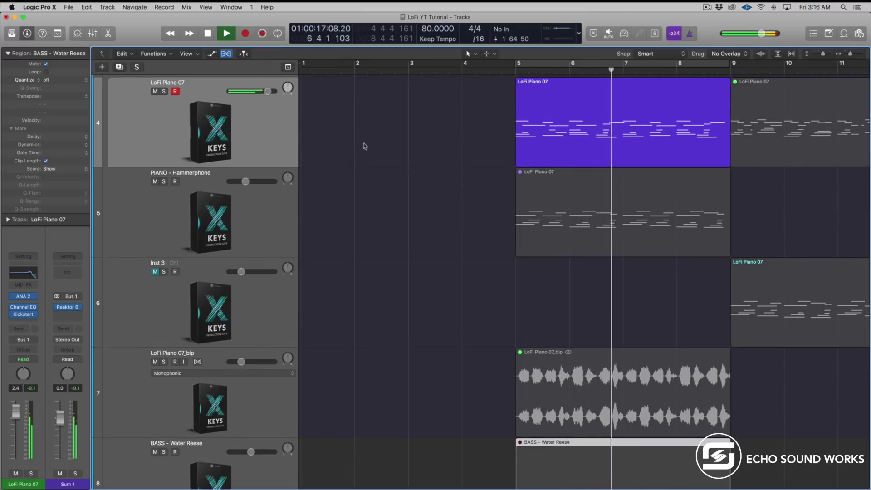
scroll(509, 171, "down", 5)
scroll(511, 174, "down", 4)
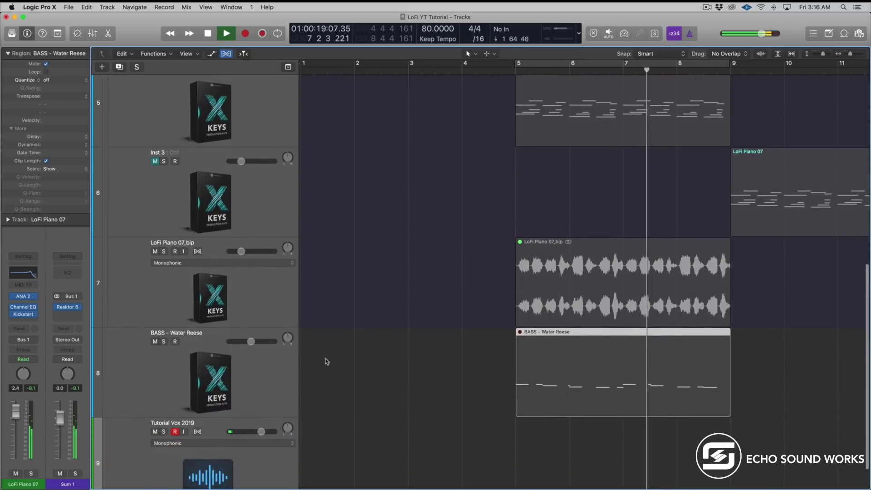
left_click(286, 346)
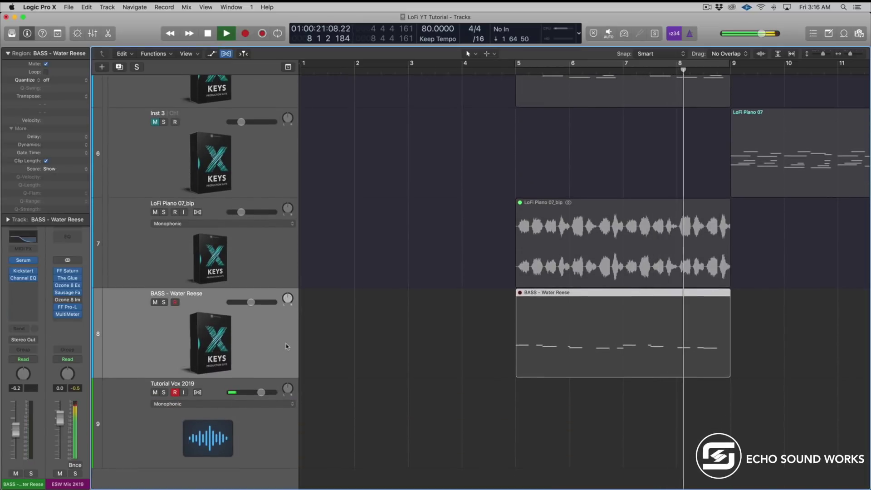
scroll(386, 298, "up", 10)
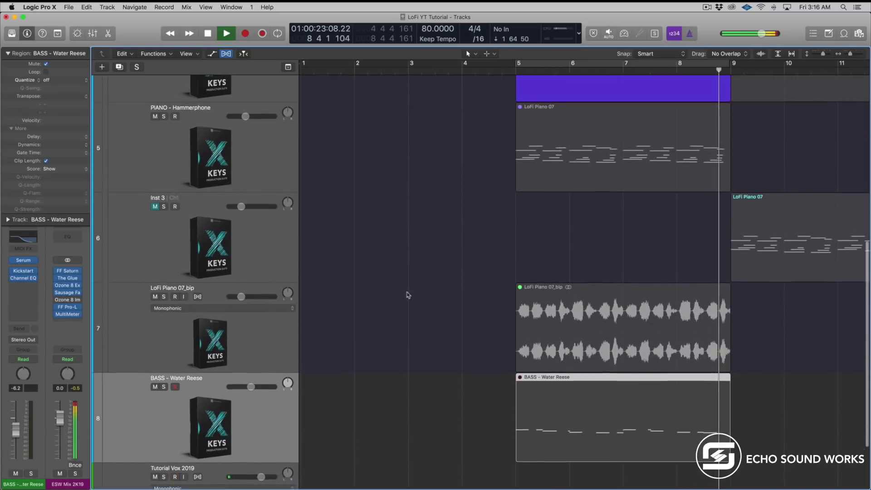
left_click(535, 124)
key("space")
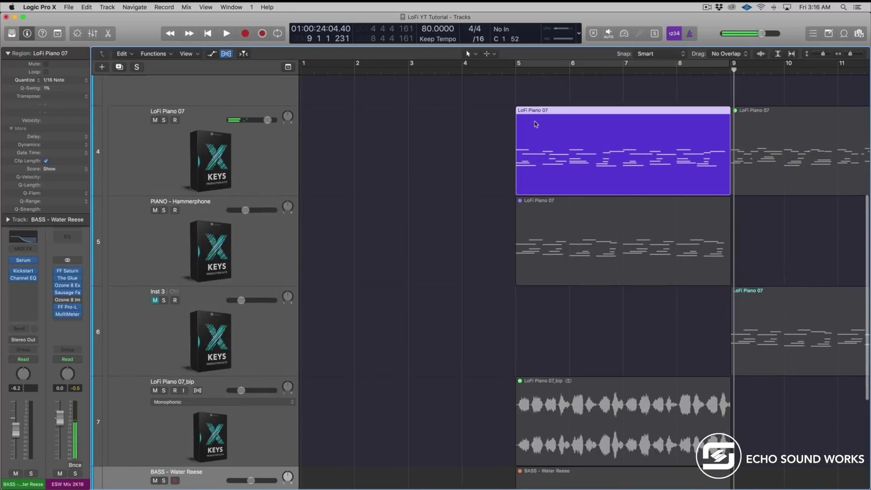